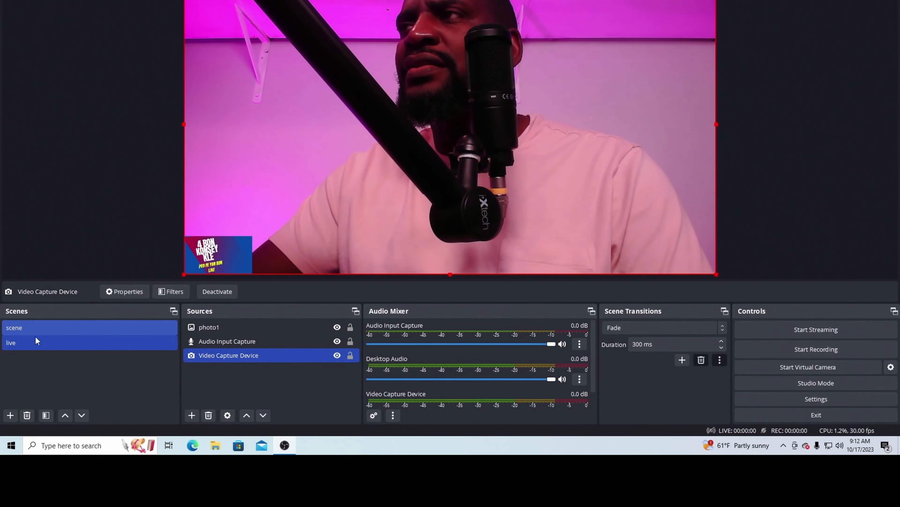
# Add a new Text (GDI+) source with its default name to the live scene.
pyautogui.click(192, 415)
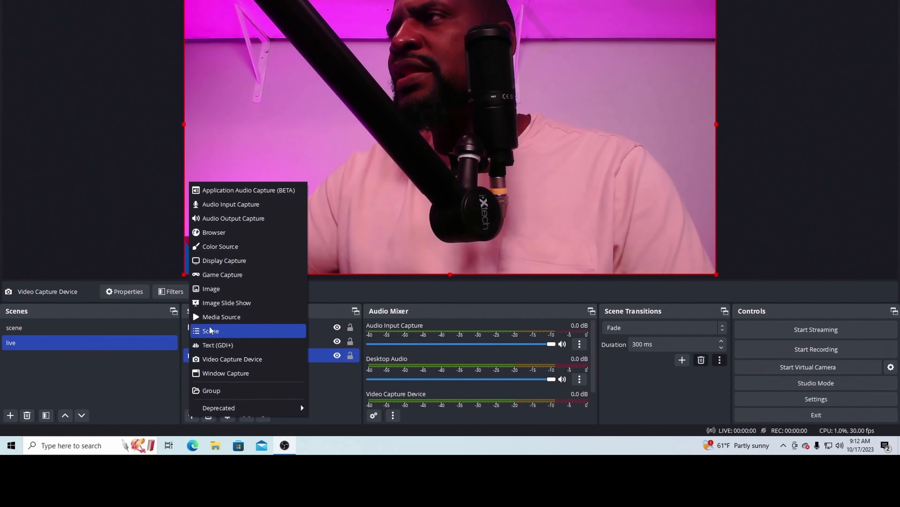
pyautogui.click(232, 349)
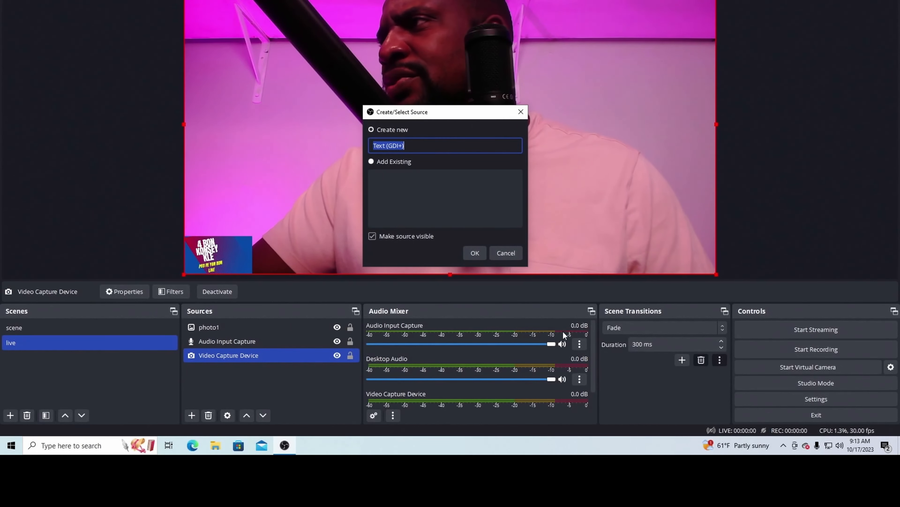
pyautogui.click(471, 251)
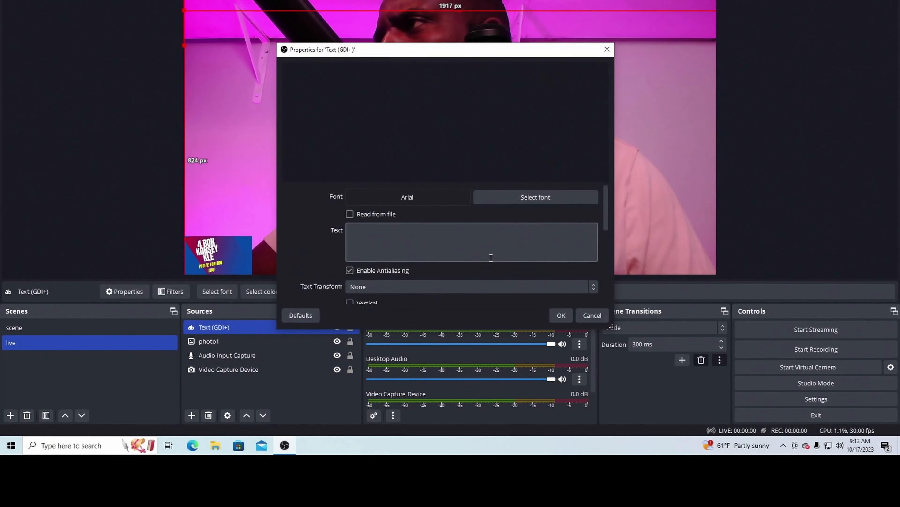
# Enter "jeanliye se Chanel tout Ayisien renmin an" as the text of the new source.
pyautogui.click(476, 251)
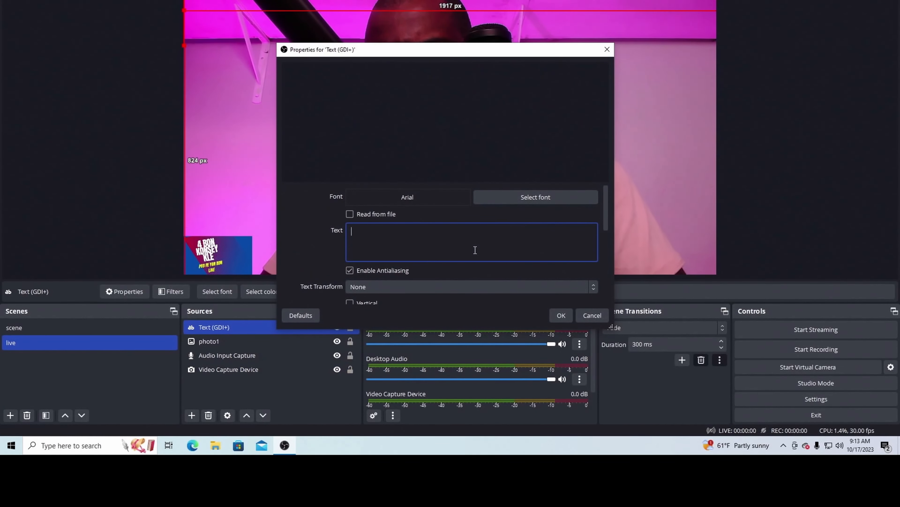
pyautogui.write('jean')
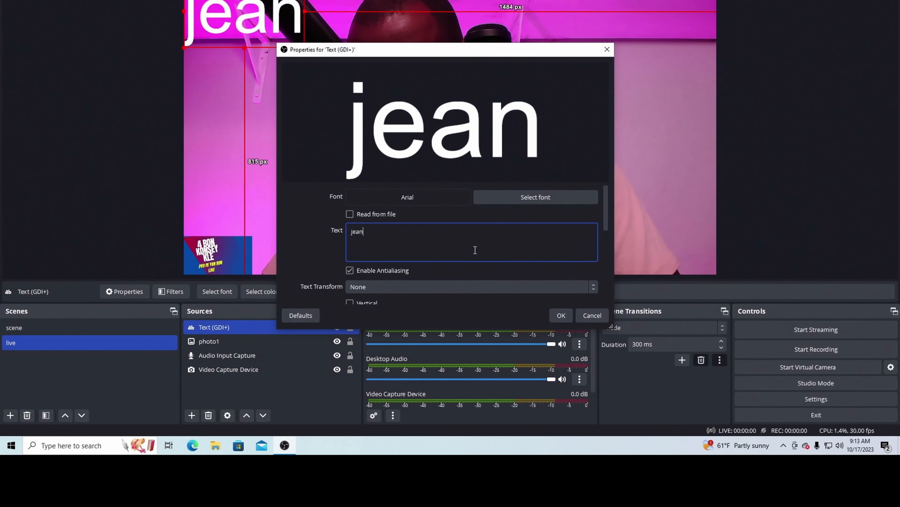
pyautogui.write('liye se')
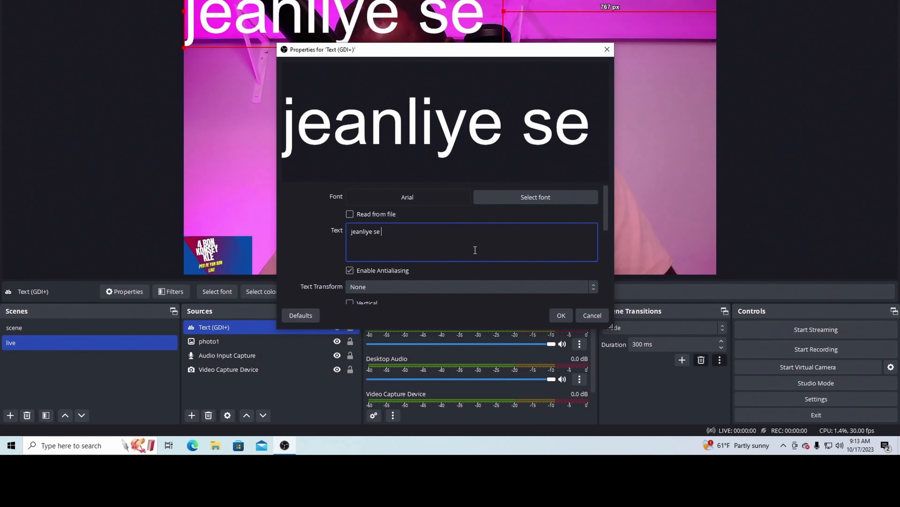
pyautogui.write(' C')
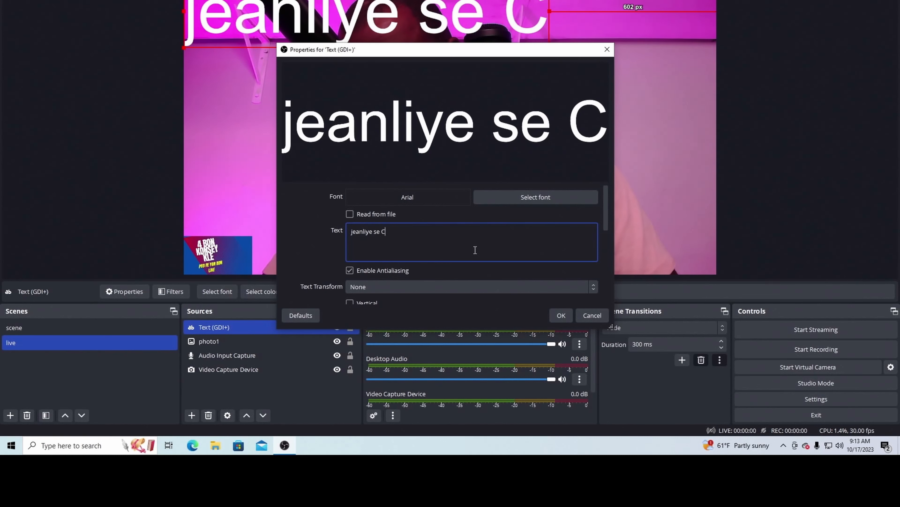
pyautogui.write('hane')
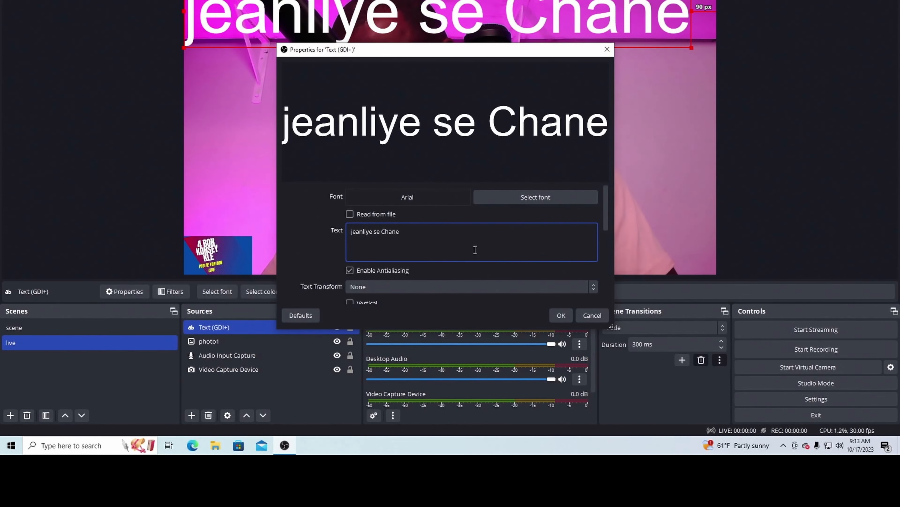
pyautogui.write('l tout')
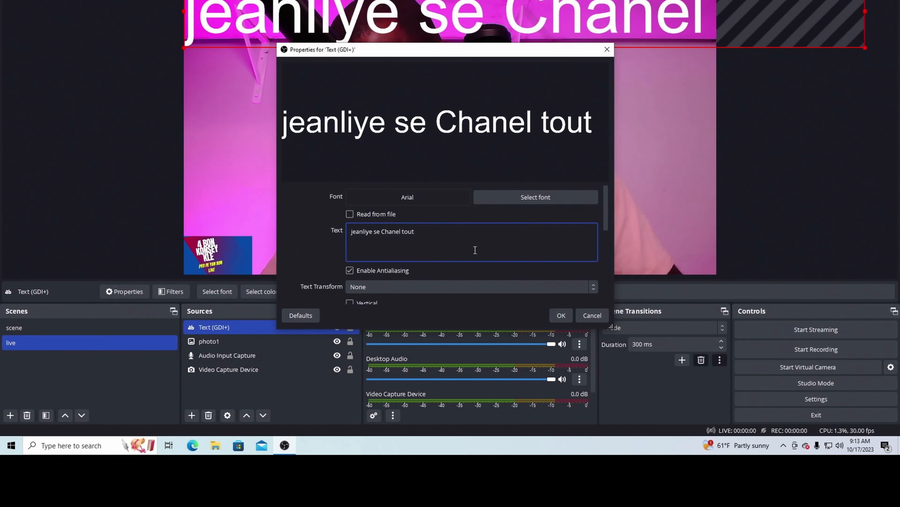
pyautogui.write('  Ayi')
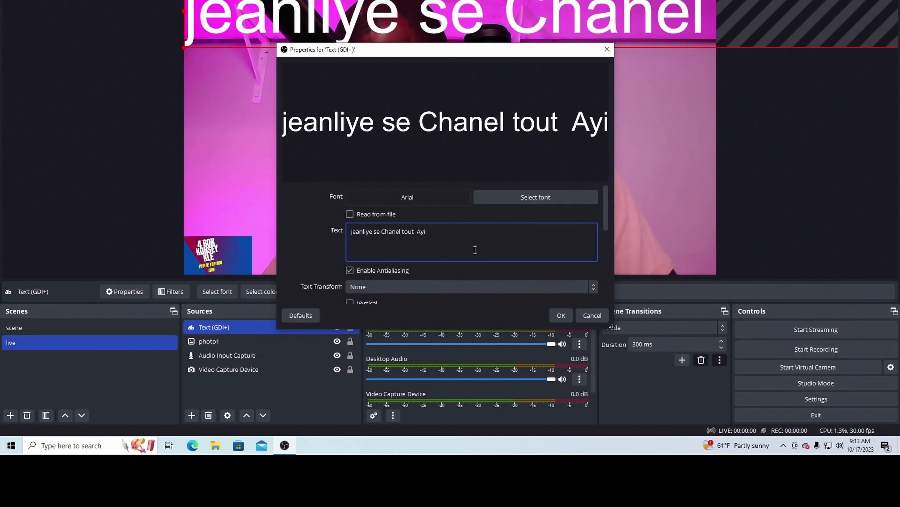
pyautogui.write('sien')
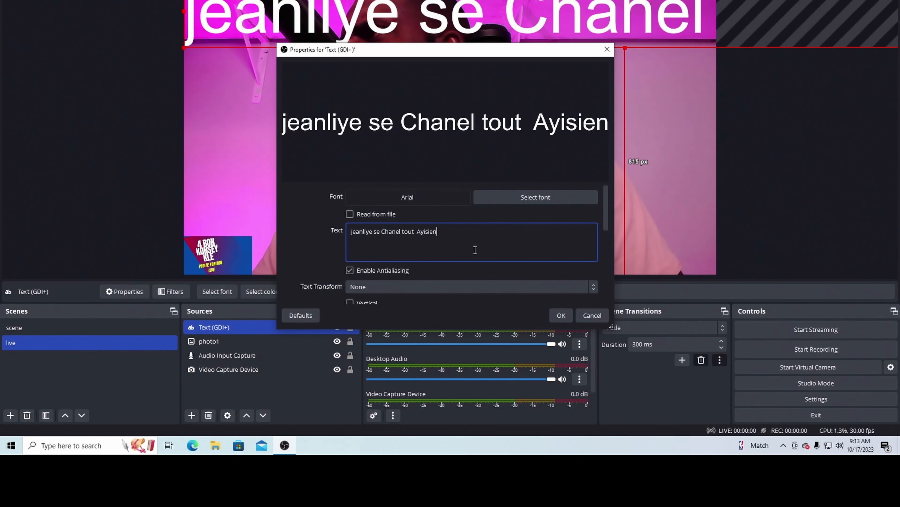
pyautogui.write(' re')
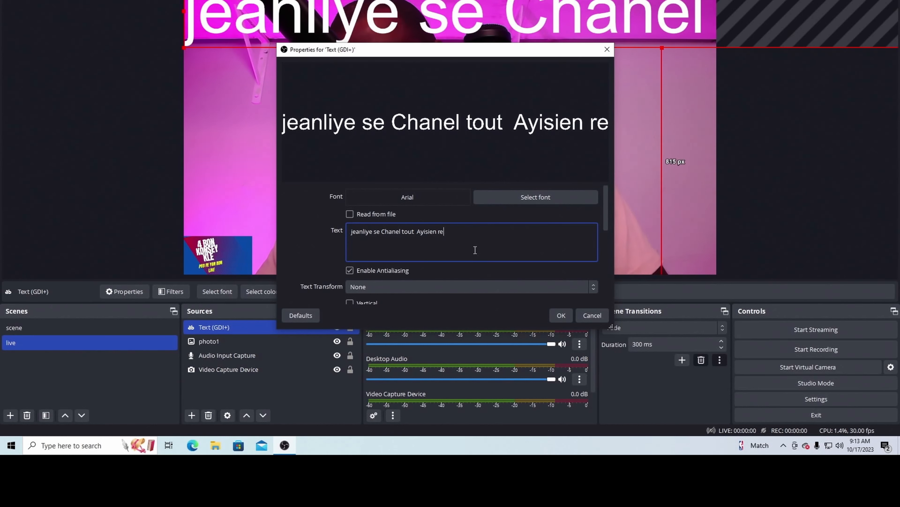
pyautogui.write('nmin ')
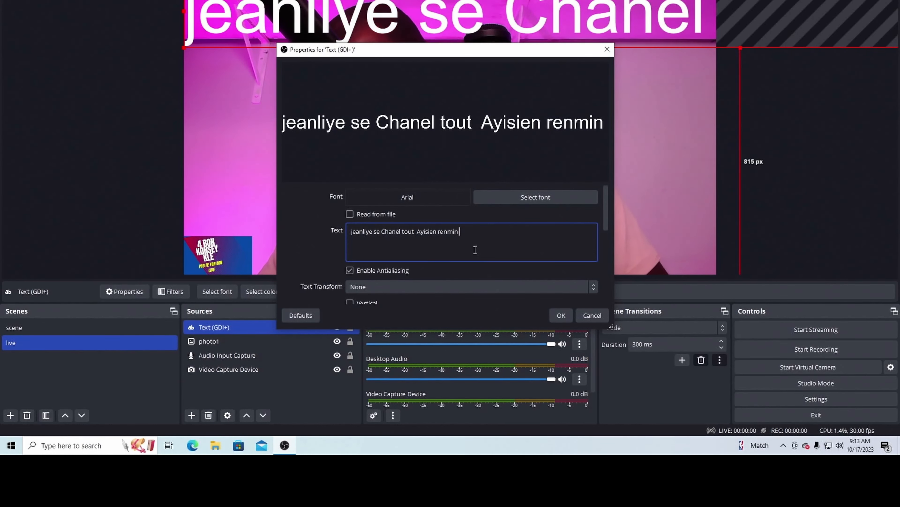
pyautogui.write('an')
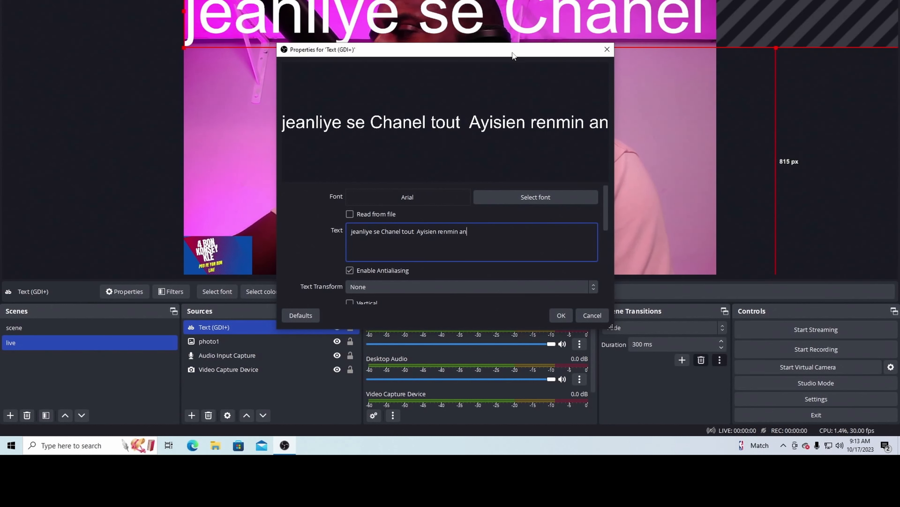
# Set the text's font to Cambria Regular at size 36 and accept the source's properties.
pyautogui.click(535, 197)
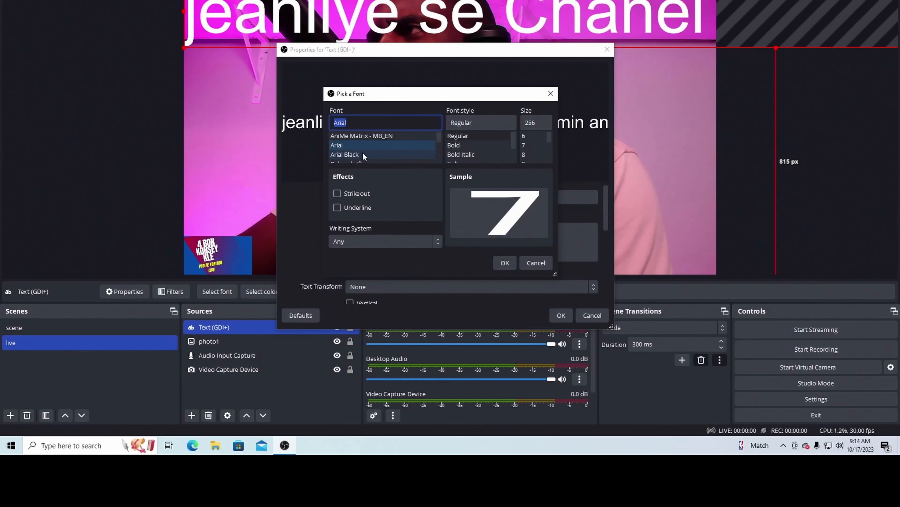
pyautogui.scroll(-5, 390, 159)
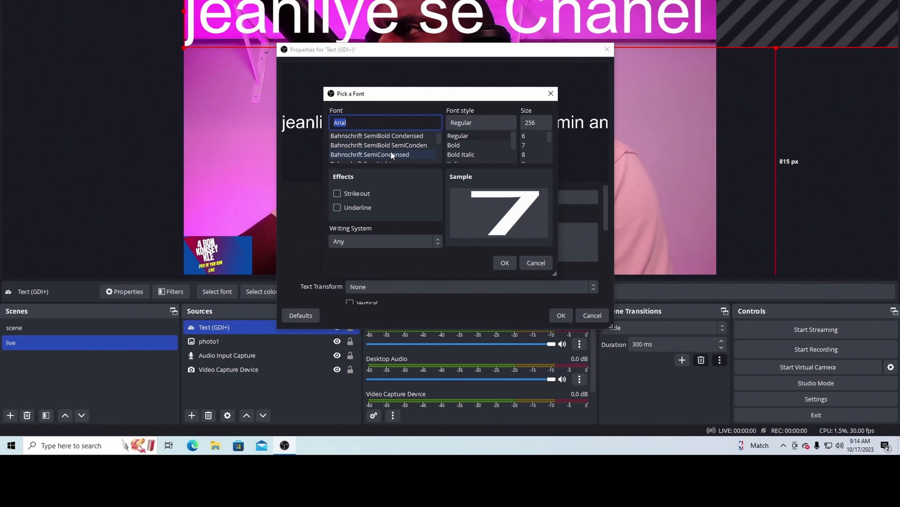
pyautogui.scroll(-1, 388, 156)
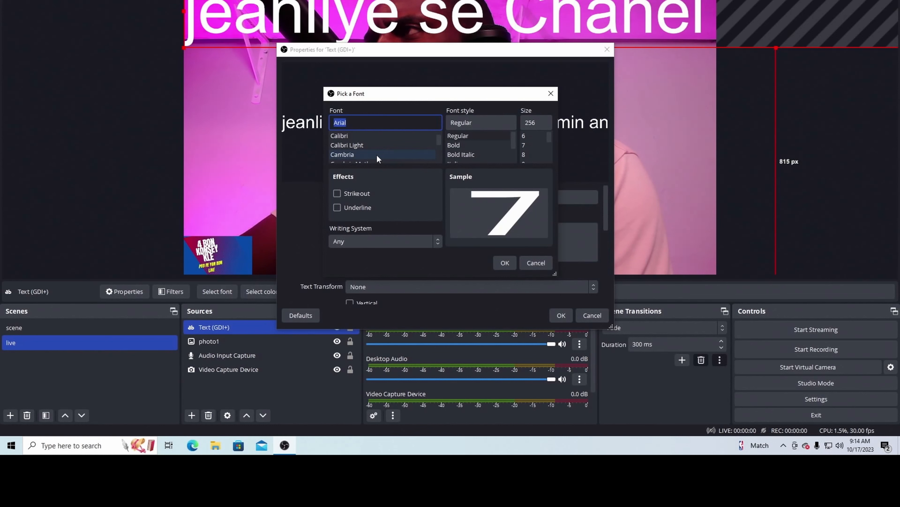
pyautogui.click(378, 155)
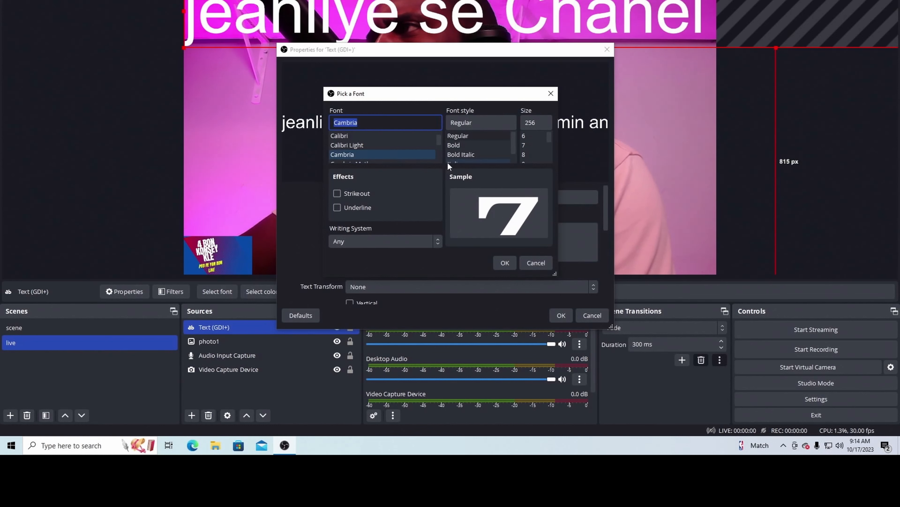
pyautogui.click(471, 126)
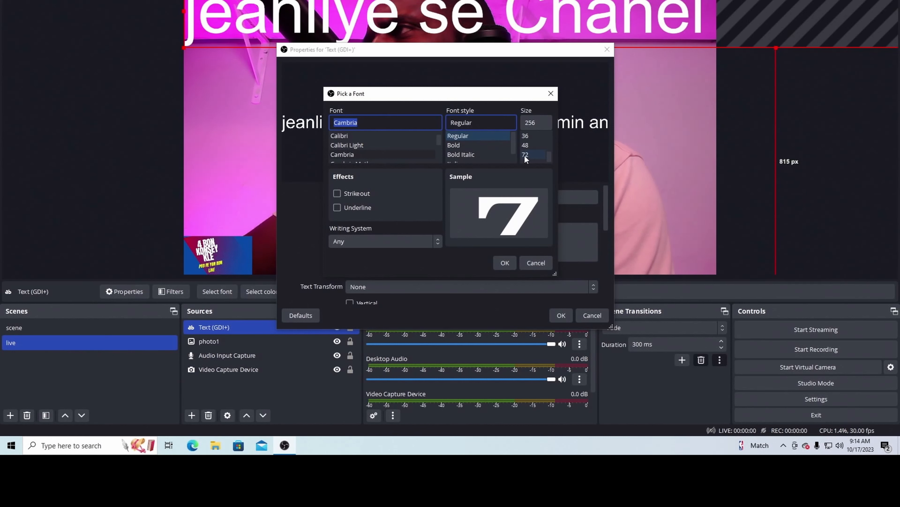
pyautogui.click(526, 137)
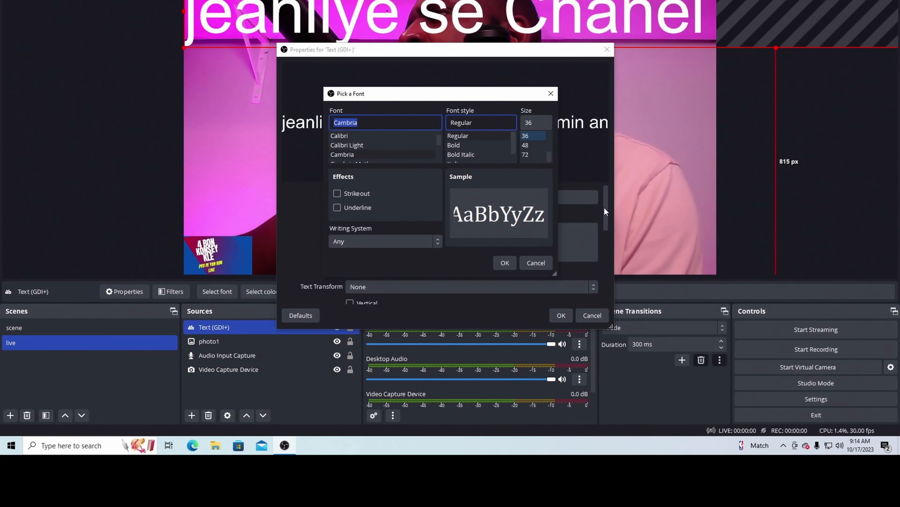
pyautogui.click(503, 263)
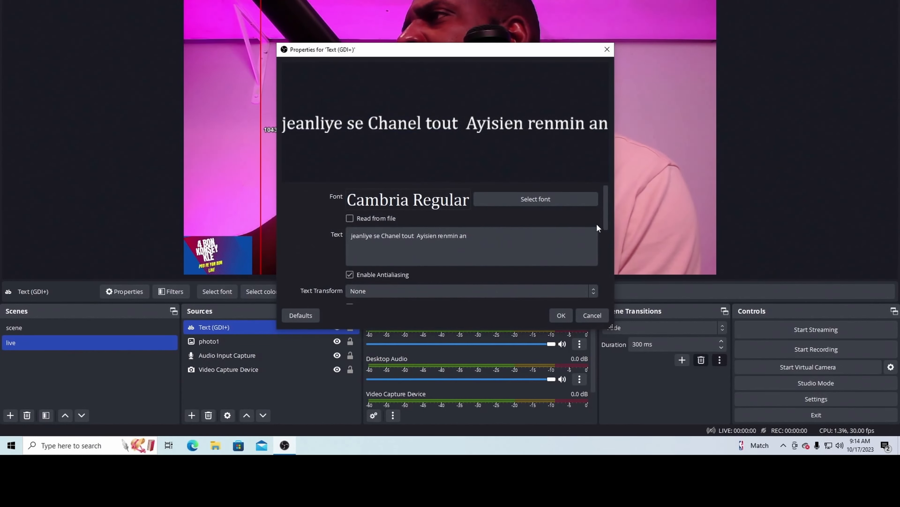
pyautogui.moveTo(605, 193); pyautogui.dragTo(607, 220)
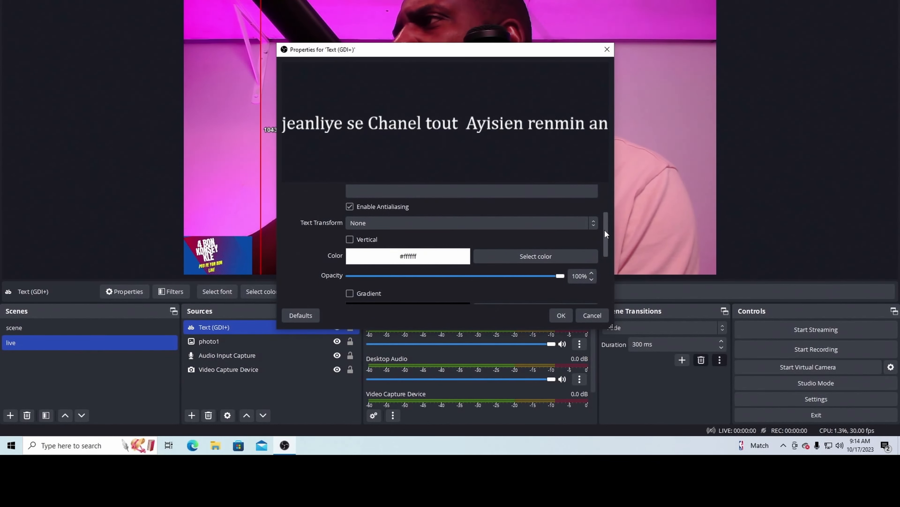
pyautogui.moveTo(604, 229); pyautogui.dragTo(605, 254)
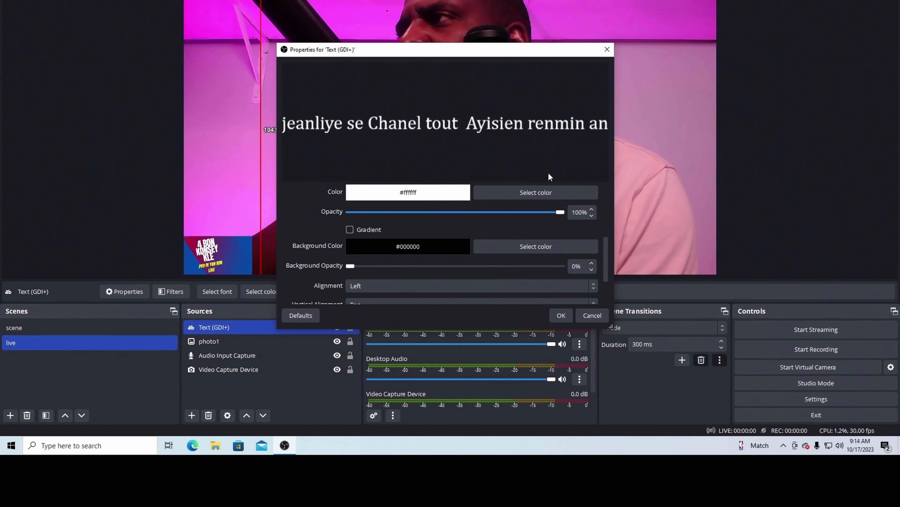
pyautogui.moveTo(606, 257); pyautogui.dragTo(604, 283)
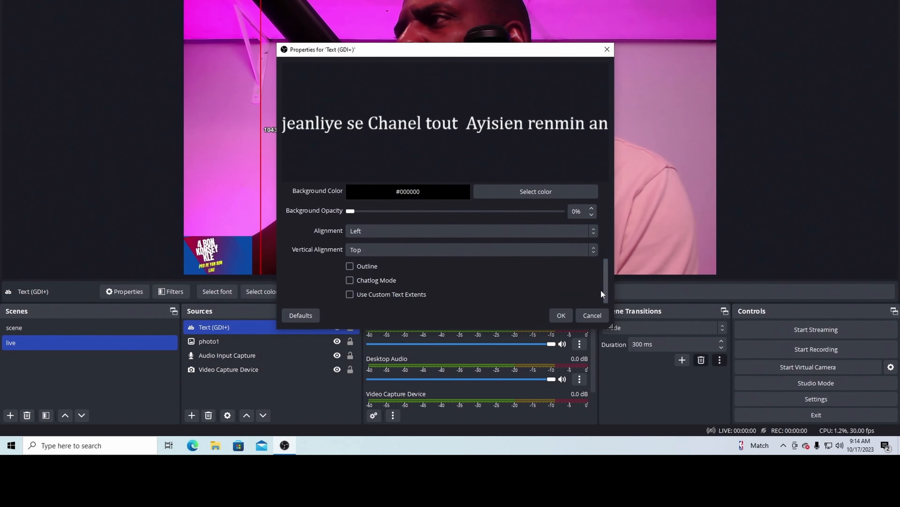
pyautogui.click(561, 315)
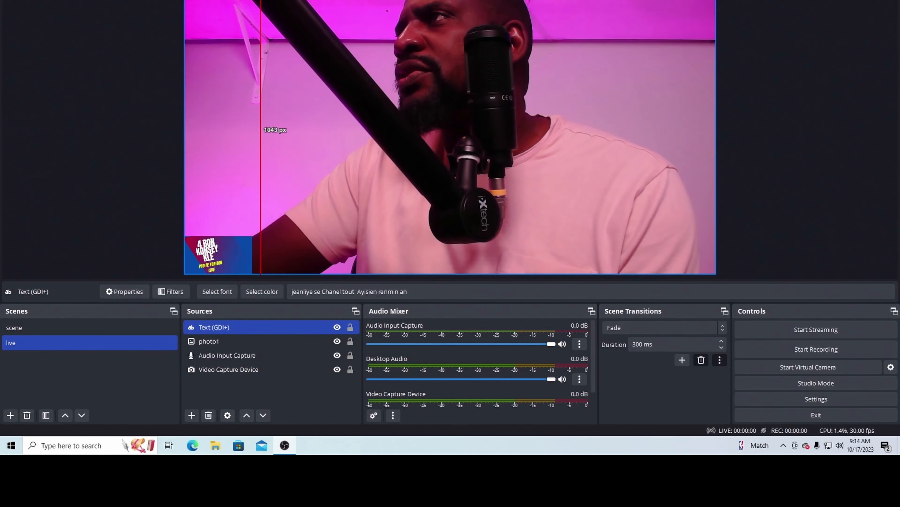
# Enlarge the text caption and place it along the bottom edge of the video, directly beside the logo image.
pyautogui.moveTo(261, 270); pyautogui.dragTo(340, 263)
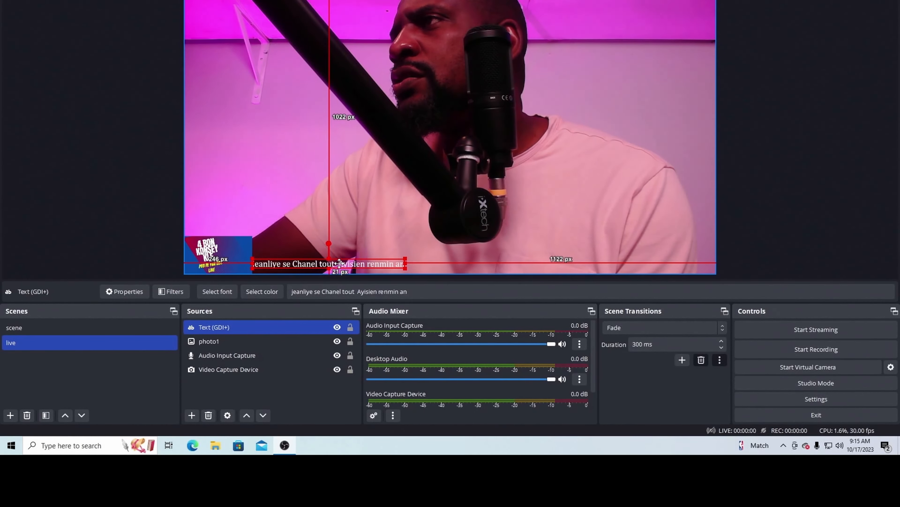
pyautogui.moveTo(405, 263); pyautogui.dragTo(541, 268)
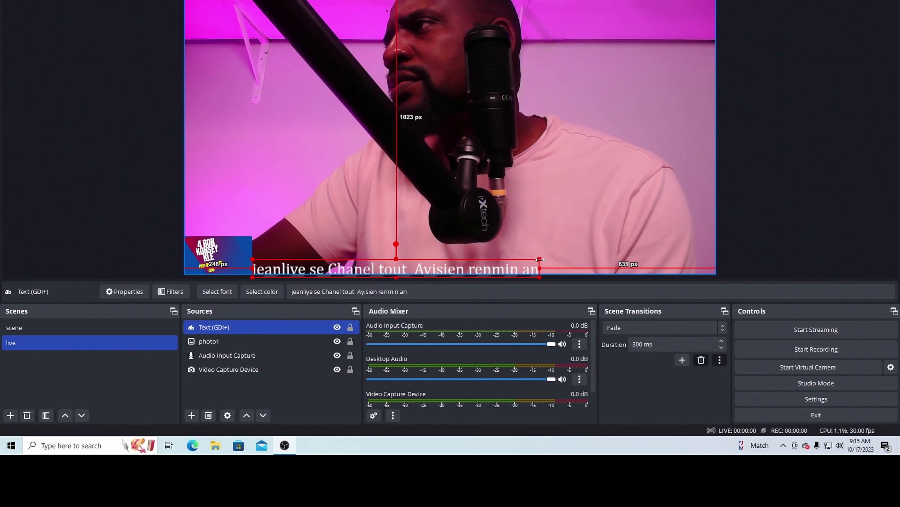
pyautogui.moveTo(479, 272); pyautogui.dragTo(486, 255)
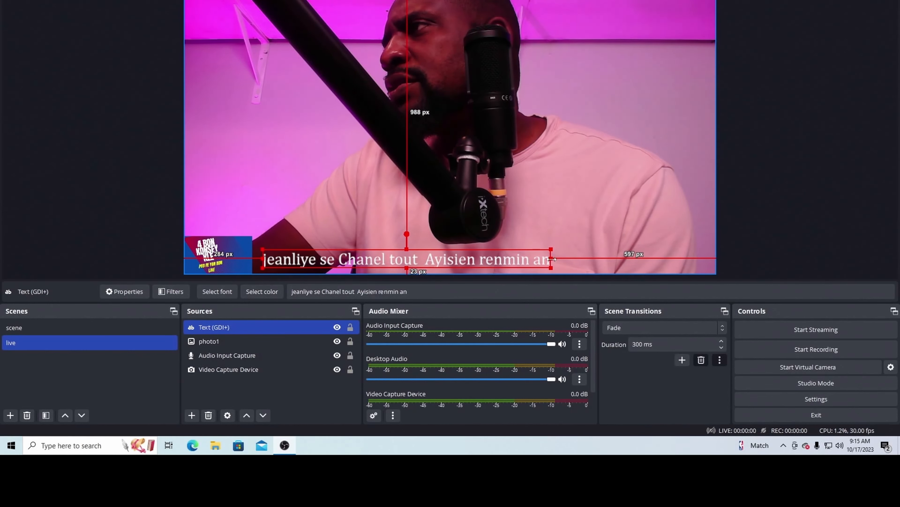
pyautogui.moveTo(551, 259); pyautogui.dragTo(656, 250)
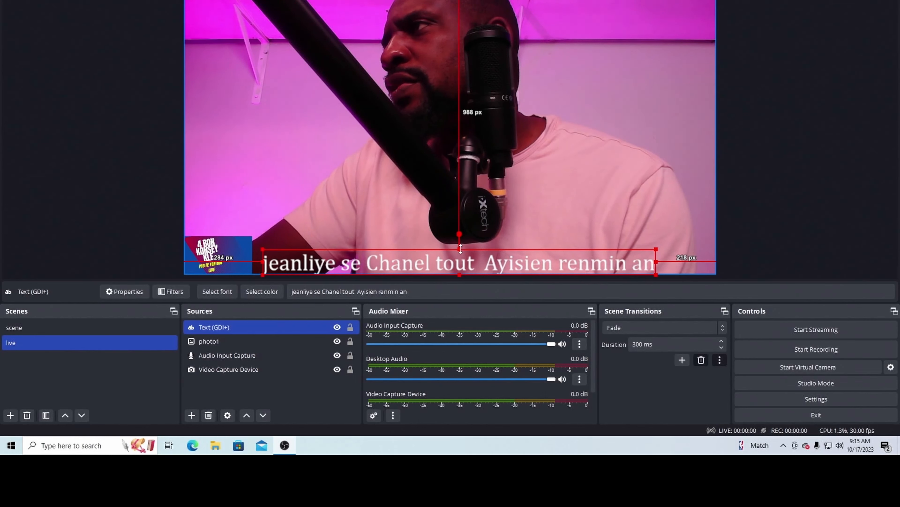
pyautogui.moveTo(460, 249); pyautogui.dragTo(468, 254)
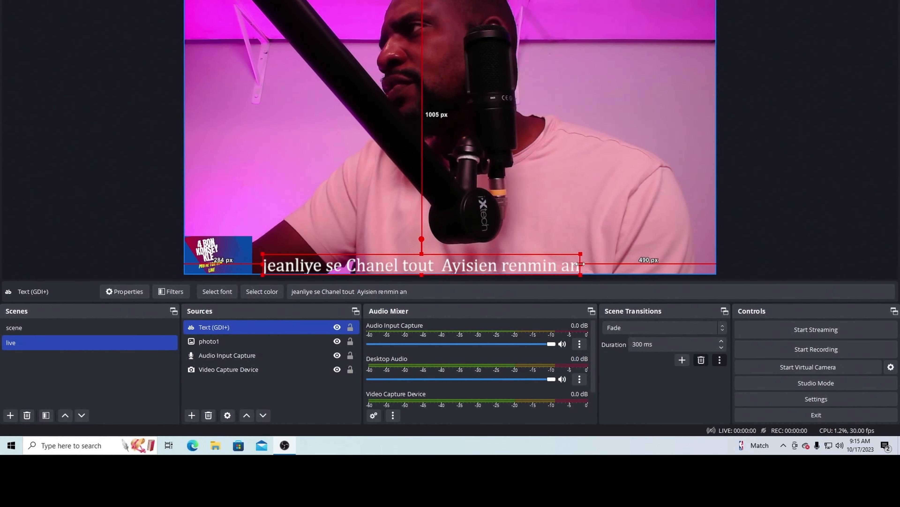
pyautogui.moveTo(581, 264); pyautogui.dragTo(585, 264)
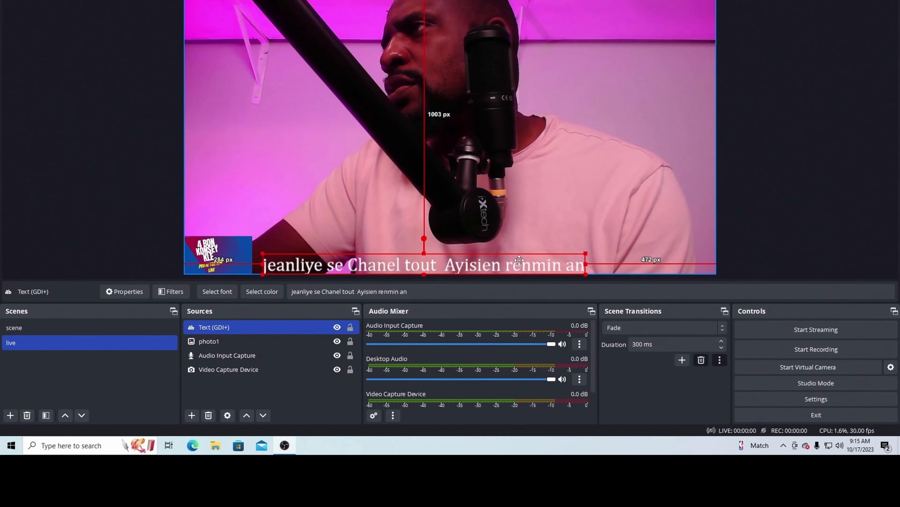
pyautogui.moveTo(519, 260); pyautogui.dragTo(514, 259)
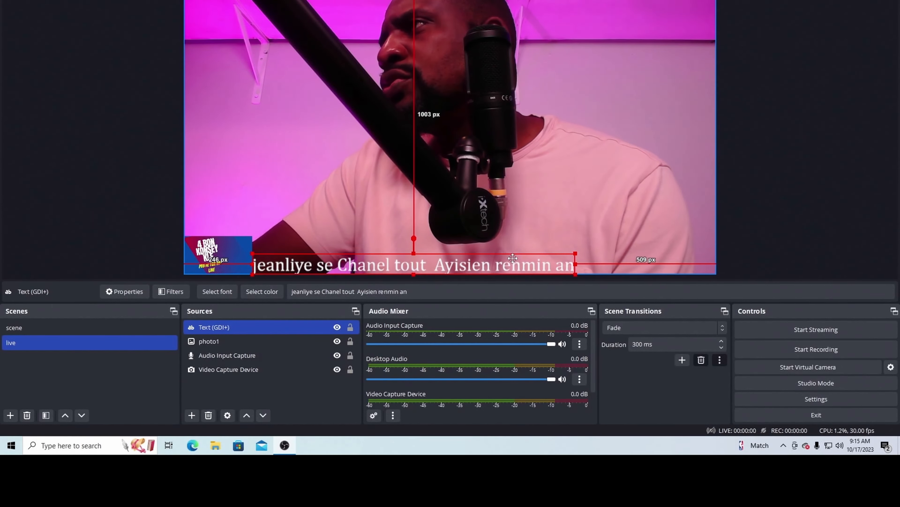
# Add a Scroll filter with its default name to the Text (GDI+) source.
pyautogui.click(601, 143)
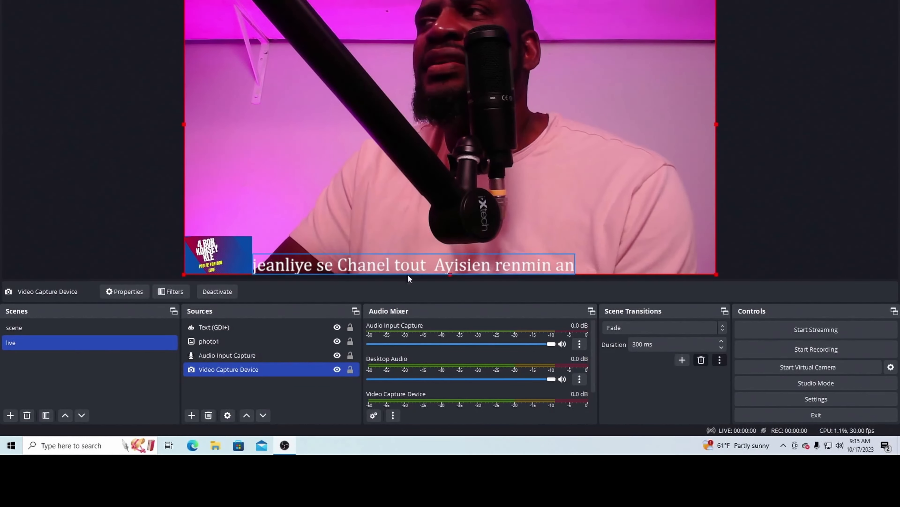
pyautogui.keyDown('ctrl'); pyautogui.click(232, 327); pyautogui.keyUp('ctrl')
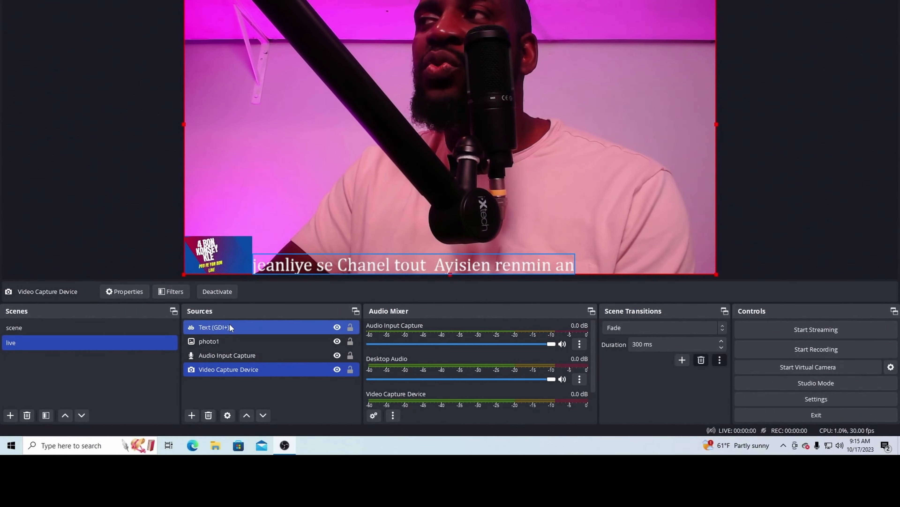
pyautogui.click(229, 324)
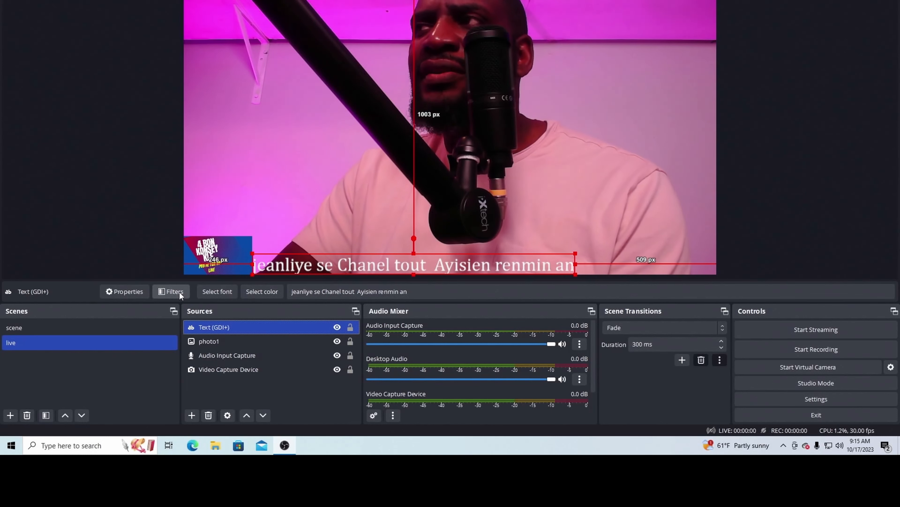
pyautogui.rightClick(239, 326)
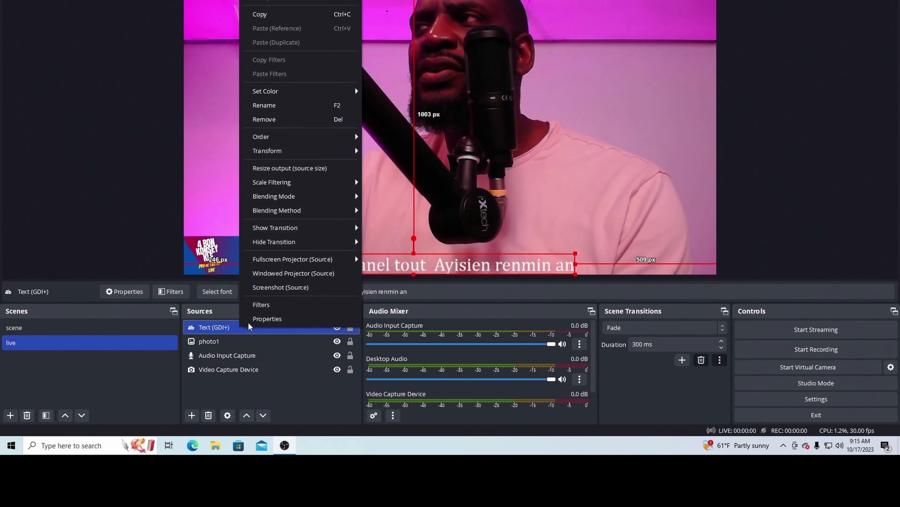
pyautogui.click(269, 310)
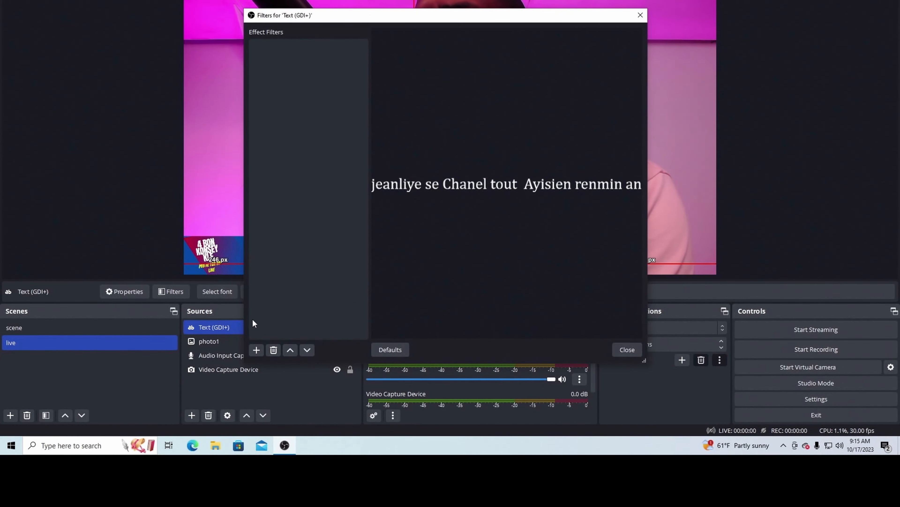
pyautogui.click(256, 350)
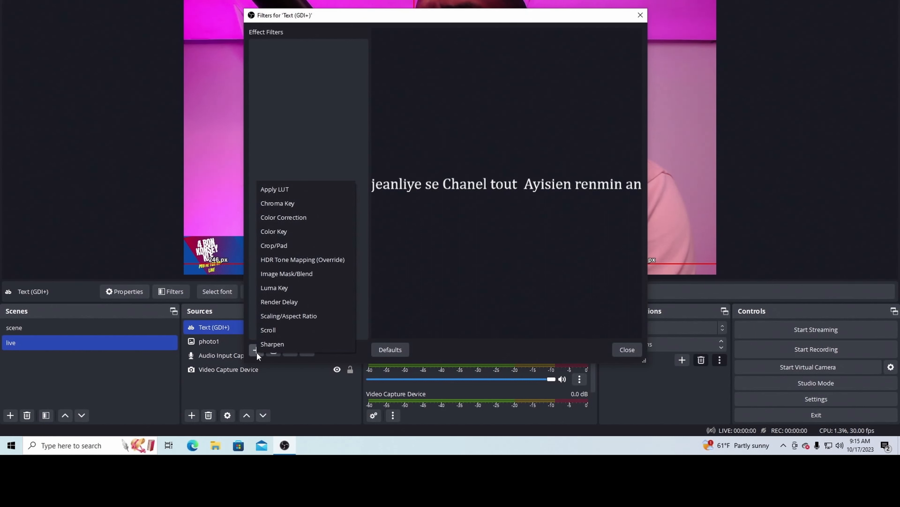
pyautogui.click(272, 330)
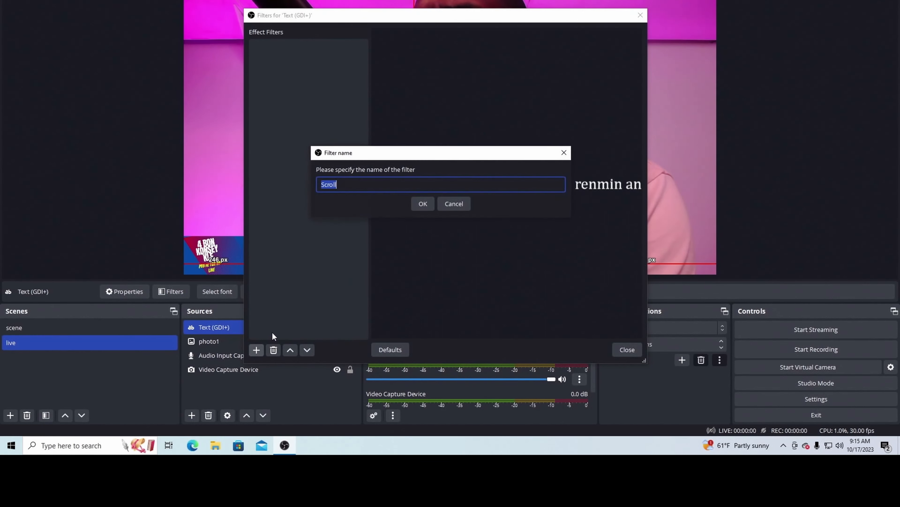
pyautogui.click(421, 206)
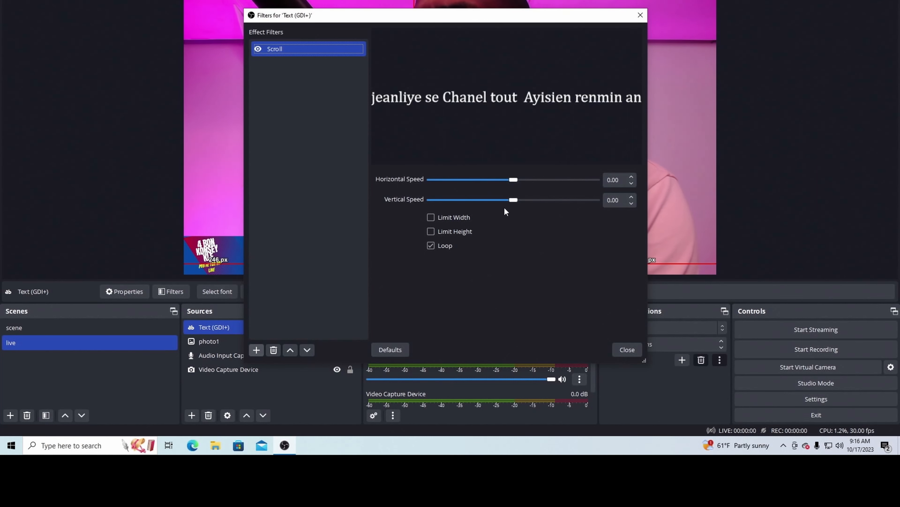
# Set the Scroll filter's horizontal speed to 51 and close the text source's filter settings.
pyautogui.click(514, 180)
pyautogui.moveTo(514, 180); pyautogui.dragTo(521, 181)
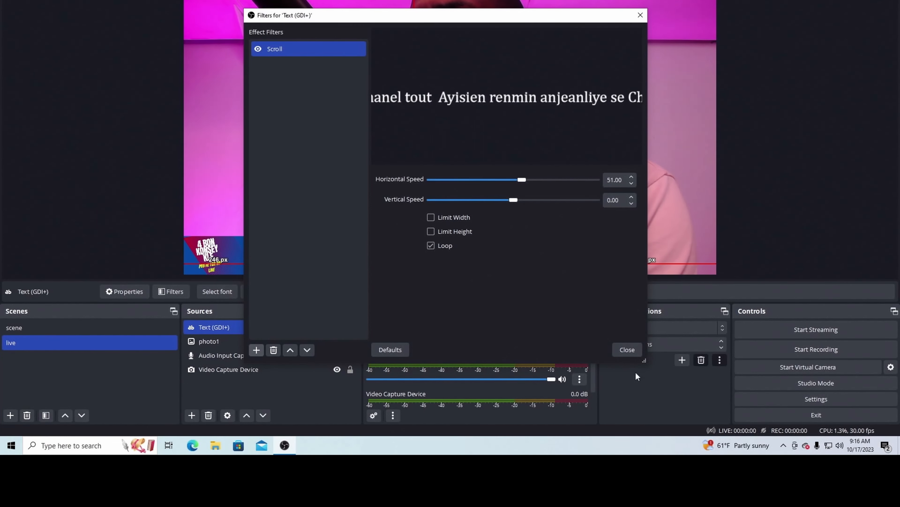
pyautogui.click(626, 349)
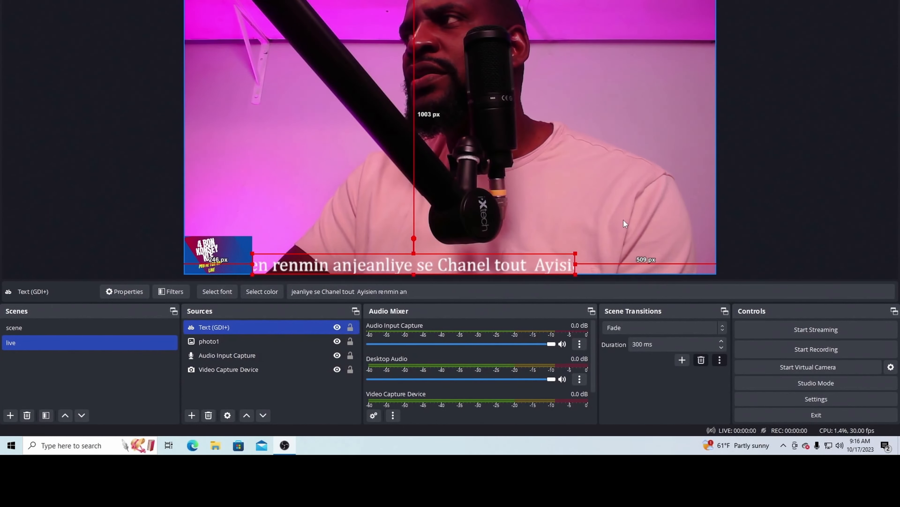